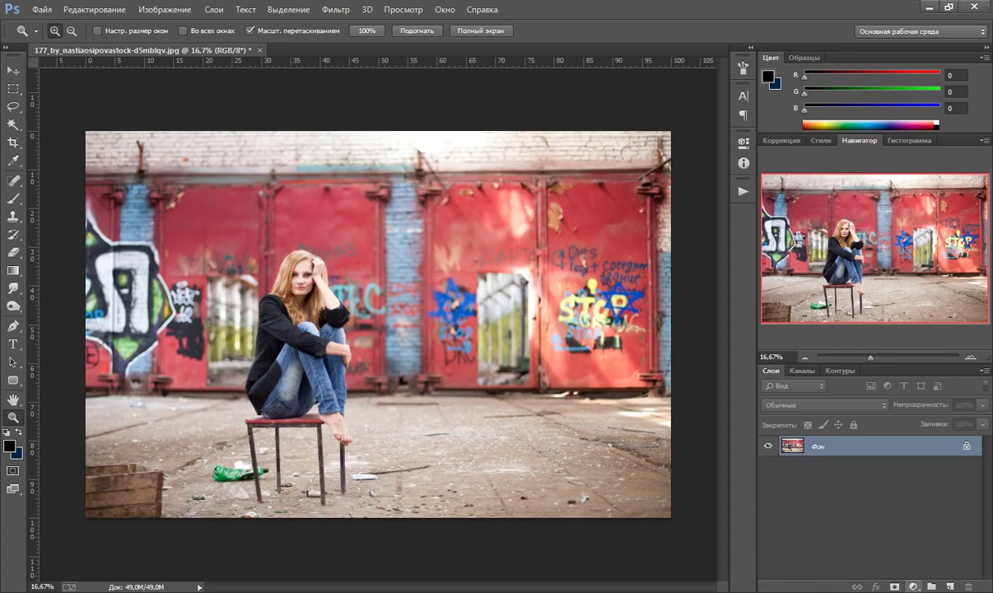
# Add a Levels adjustment layer, Уровни 1, above the background photo
pyautogui.click(914, 587)
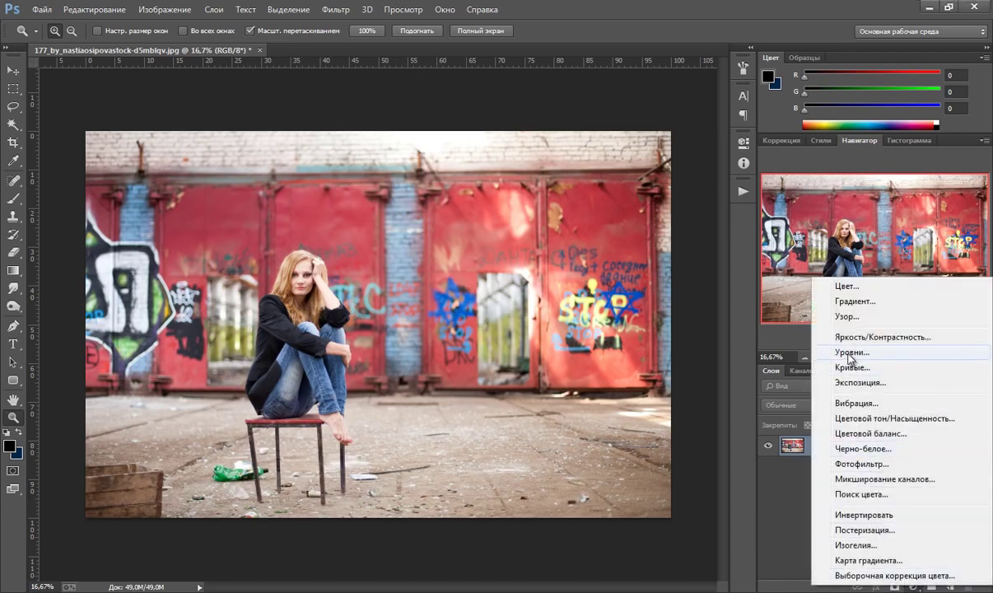
pyautogui.click(802, 339)
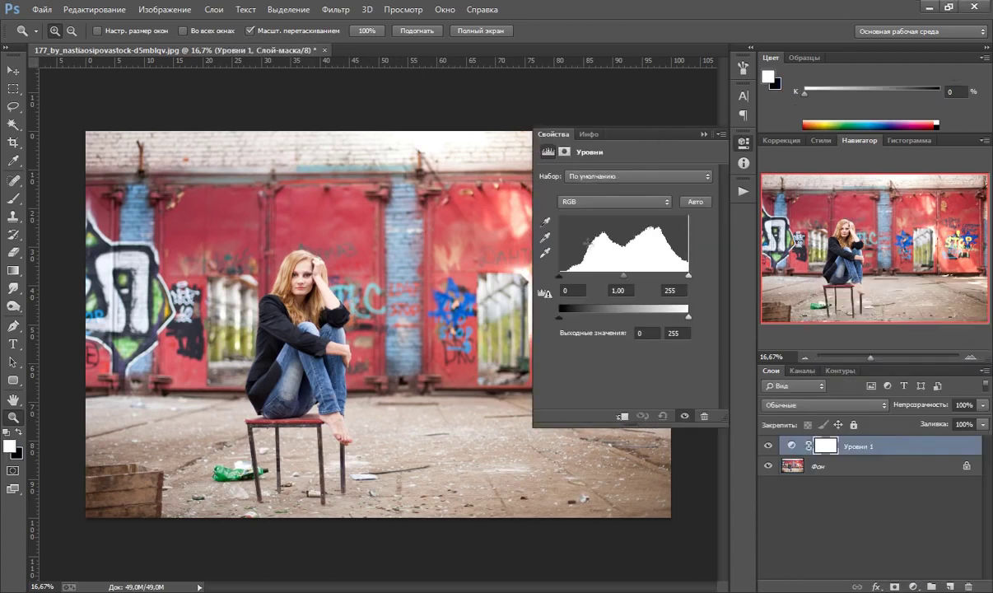
pyautogui.click(544, 223)
pyautogui.click(543, 239)
pyautogui.click(546, 238)
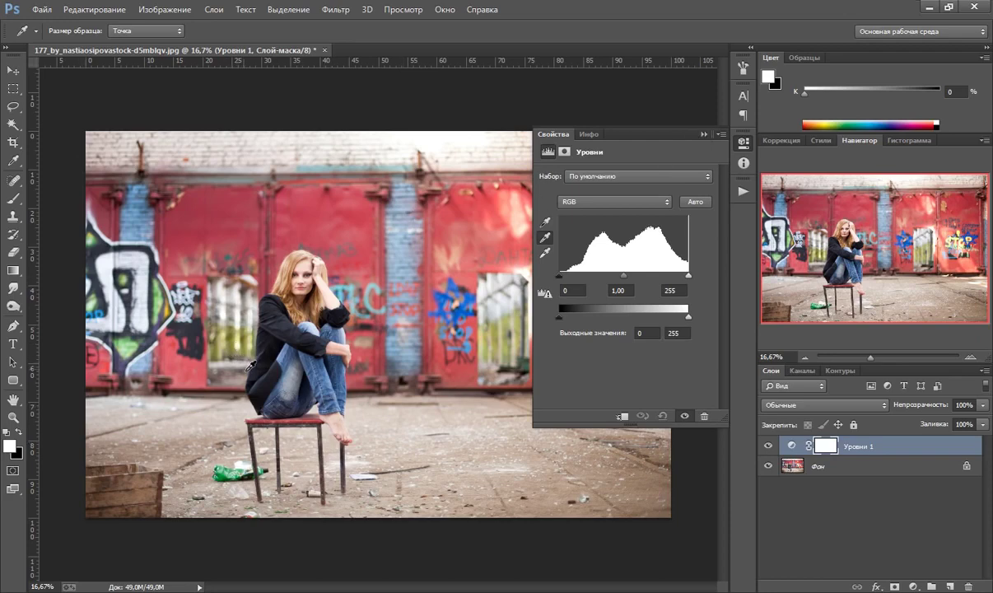
pyautogui.hotkey('ctrl', '2')
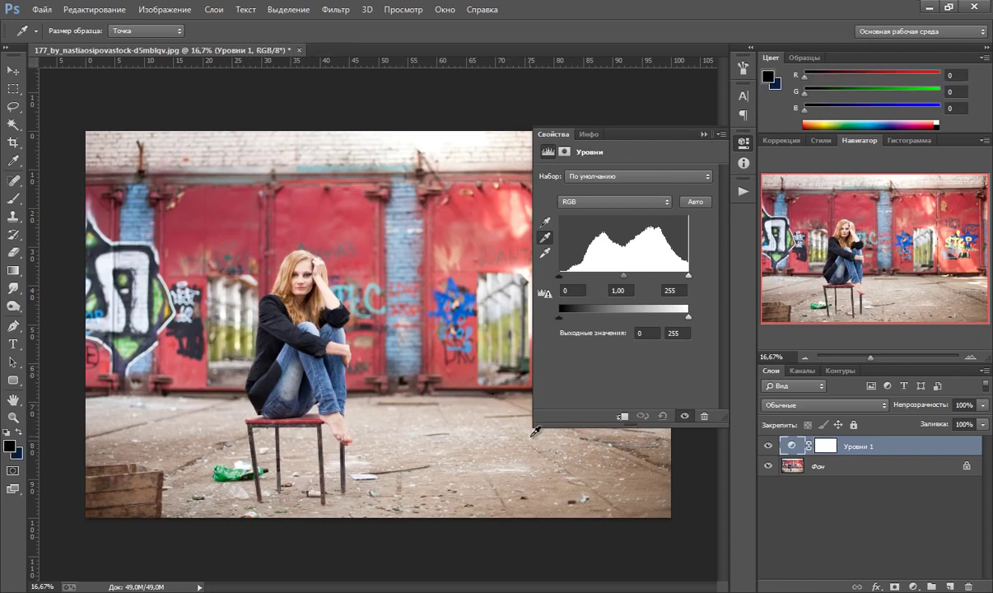
pyautogui.doubleClick(664, 132)
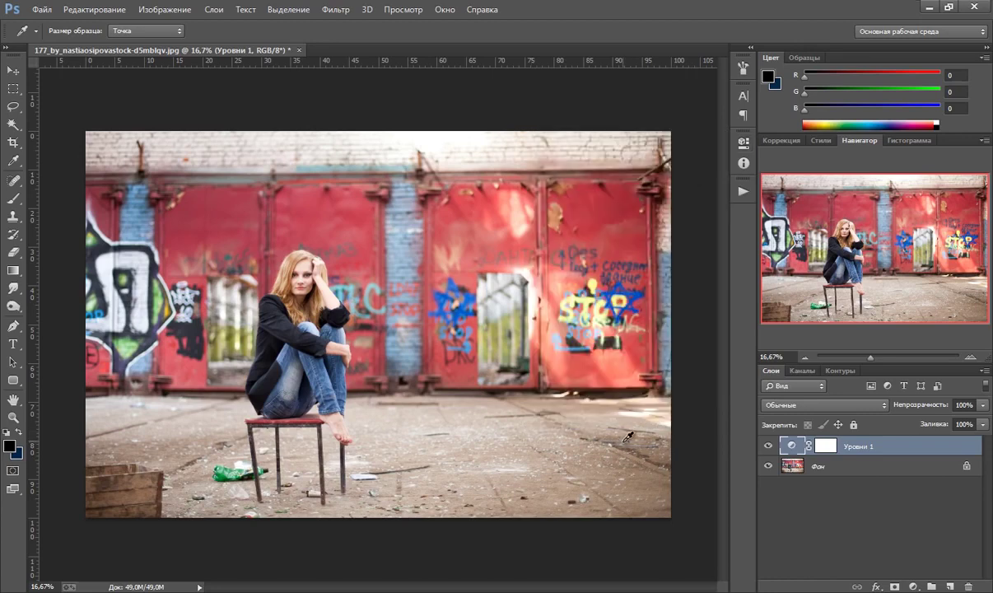
# Sample a darker grey-brown floor tone as the colour and hide the Levels layer
pyautogui.click(617, 442)
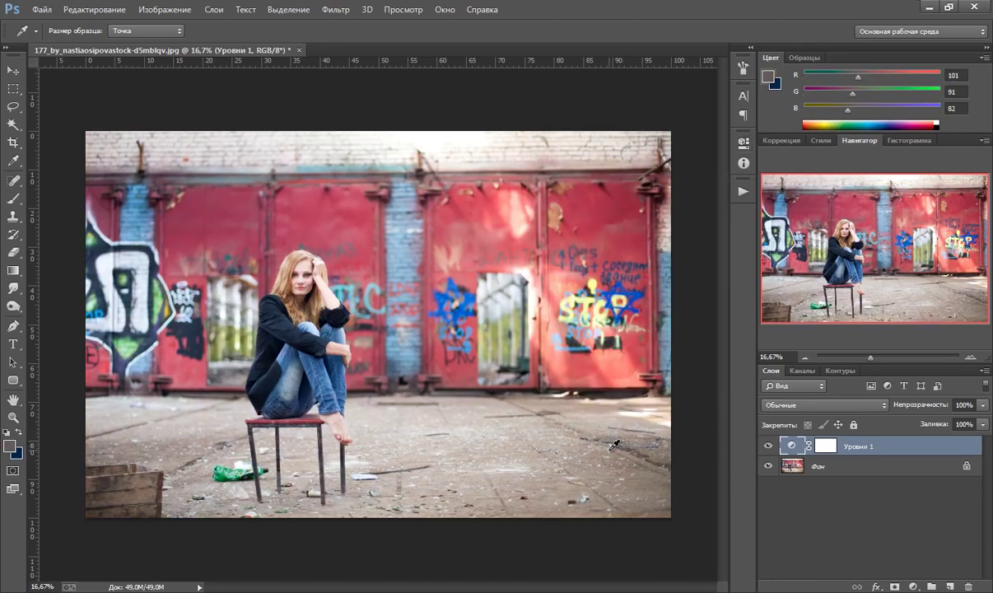
pyautogui.click(471, 392)
pyautogui.click(443, 380)
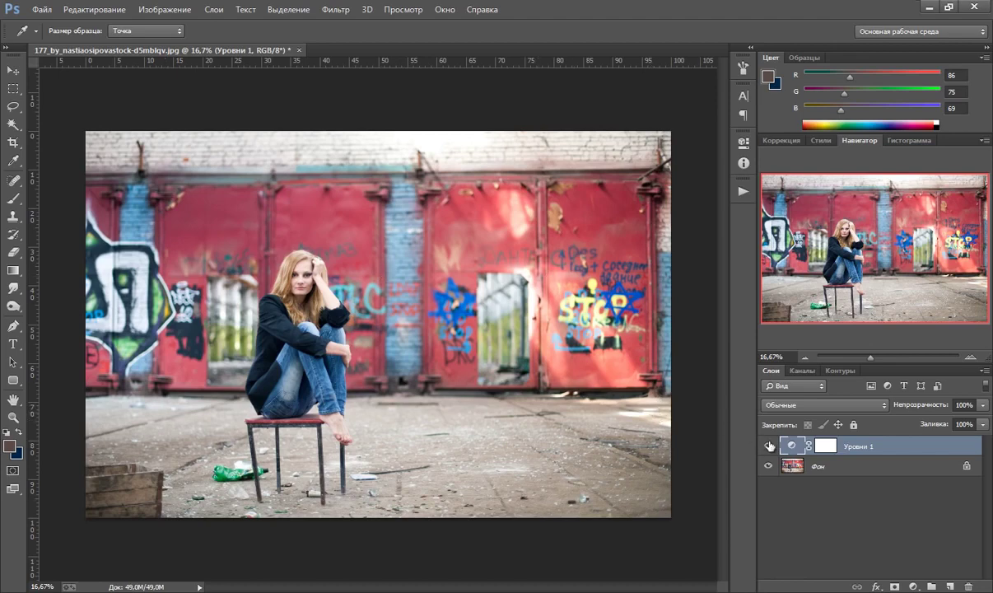
pyautogui.click(769, 446)
# Delete the hidden Levels adjustment layer
pyautogui.click(769, 445)
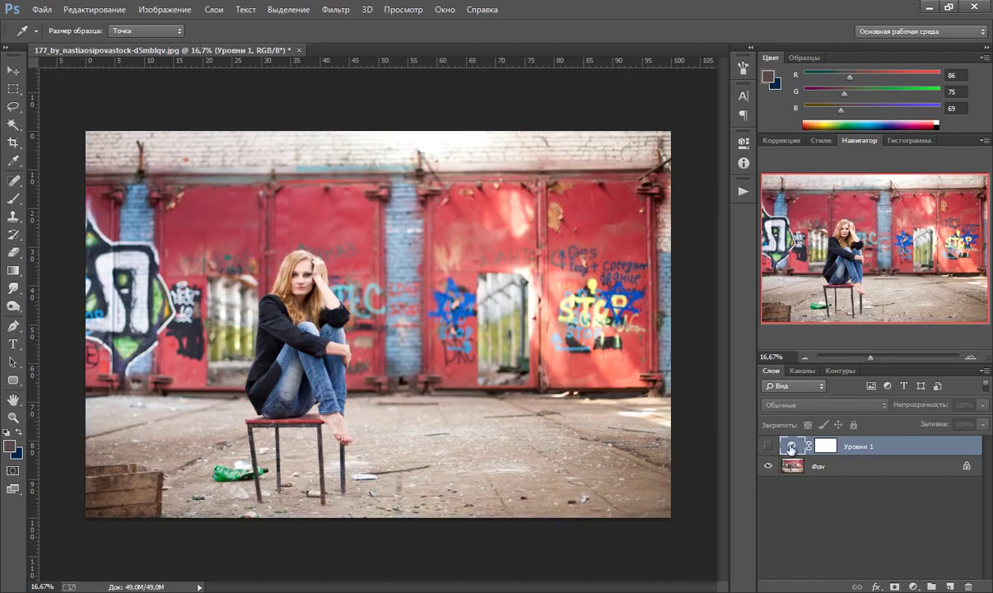
pyautogui.press('z')
pyautogui.press('Delete')
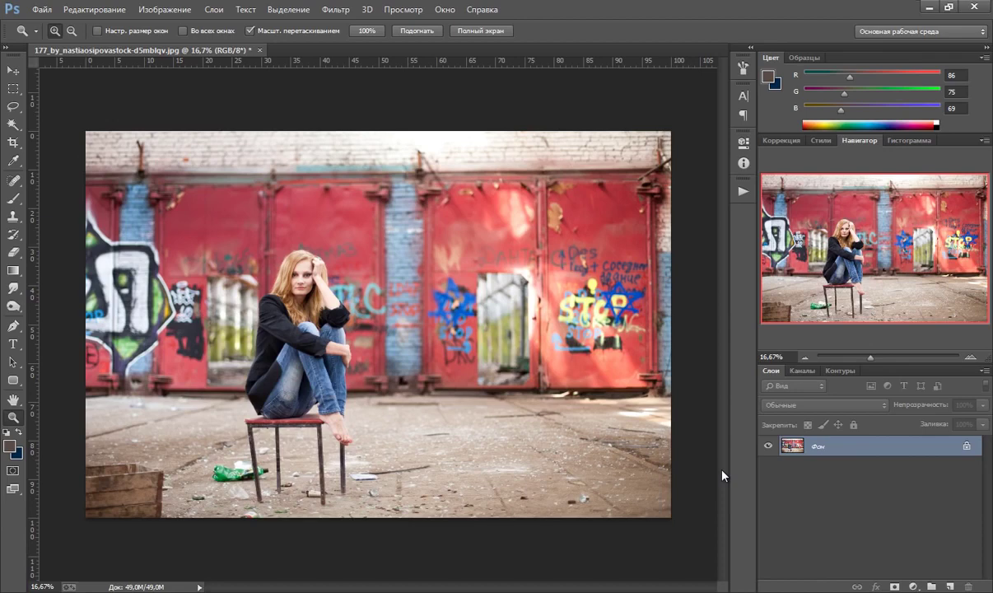
# Duplicate the photo, average it to flat pink with Blur > Average, then invert it to teal
pyautogui.hotkey('ctrl', 'j')
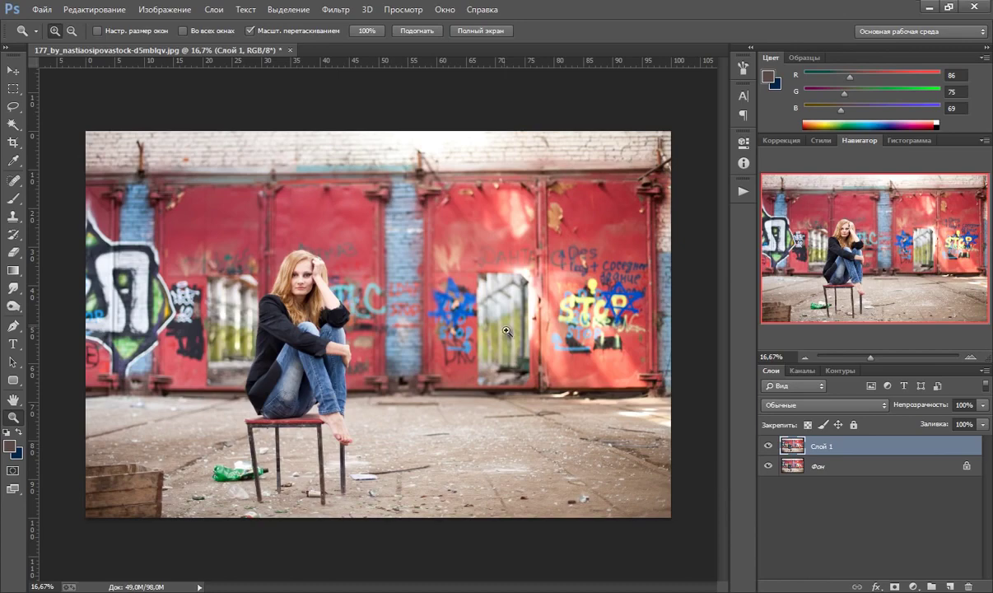
pyautogui.click(330, 7)
pyautogui.moveTo(349, 214)
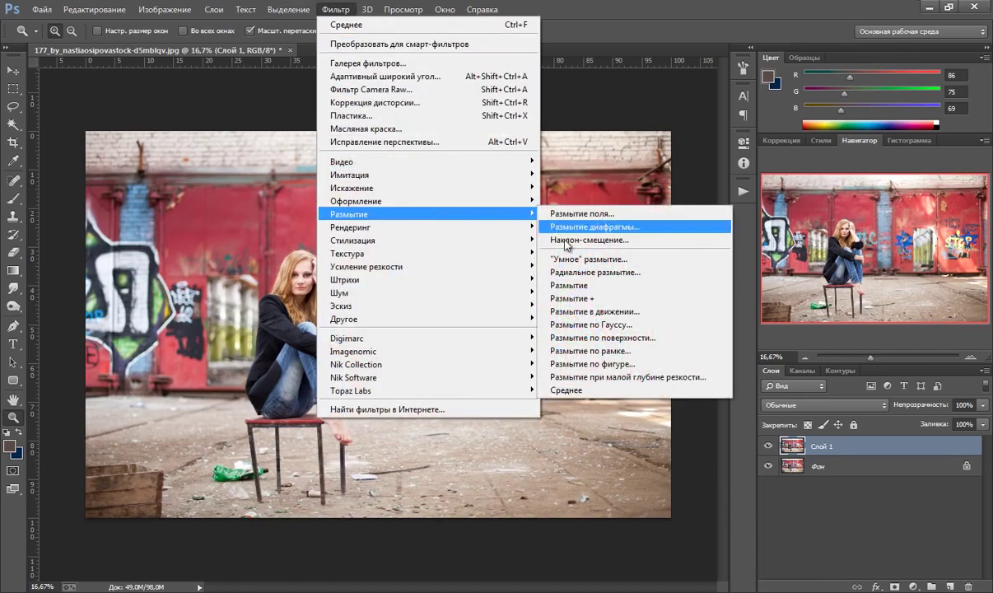
pyautogui.click(578, 394)
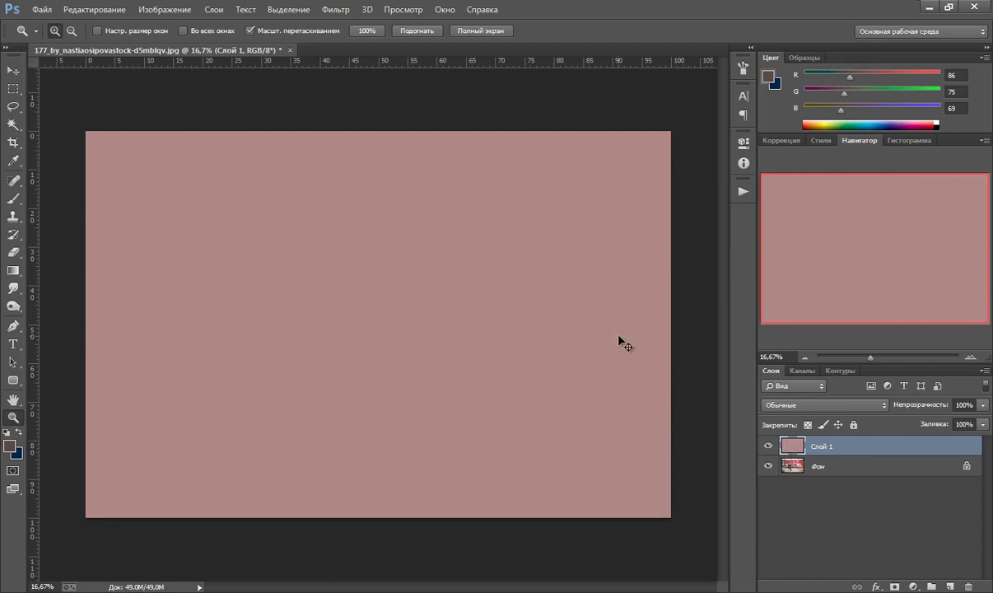
pyautogui.hotkey('ctrl', 'i')
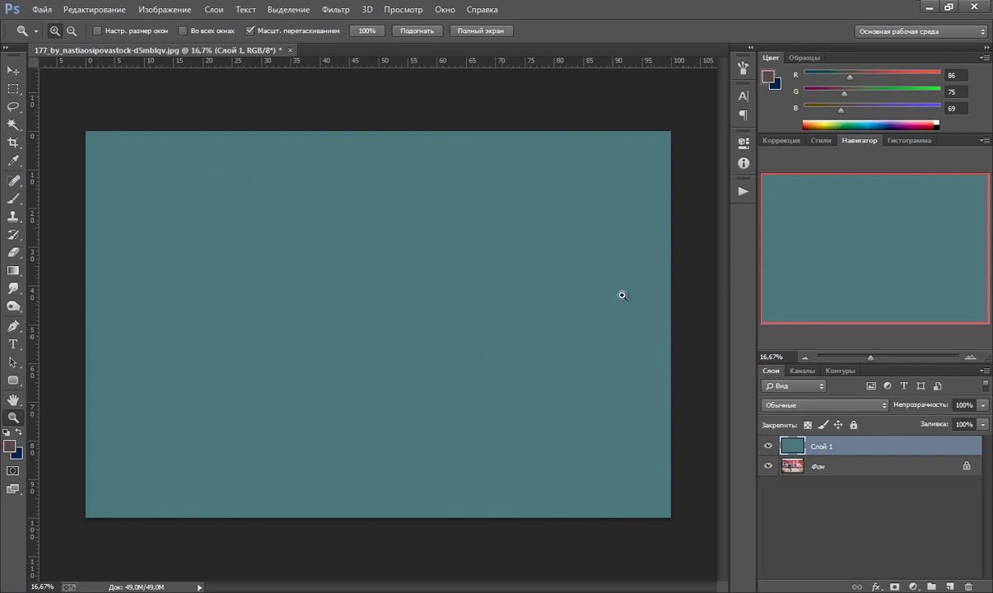
# Blend teal Слой 1 in Цветность (Color) mode at 30% opacity, toggling it to compare
pyautogui.click(815, 405)
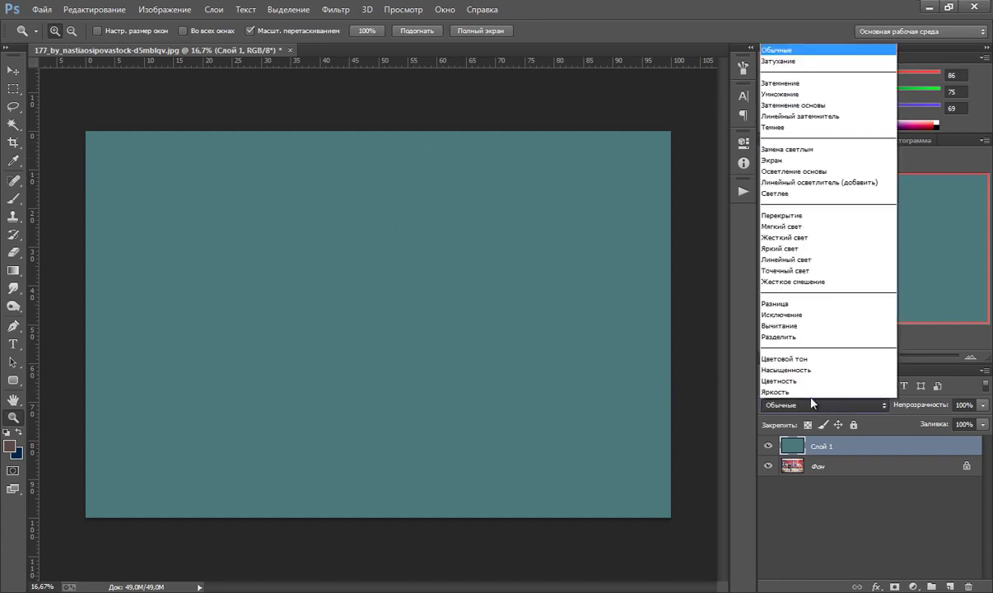
pyautogui.click(808, 381)
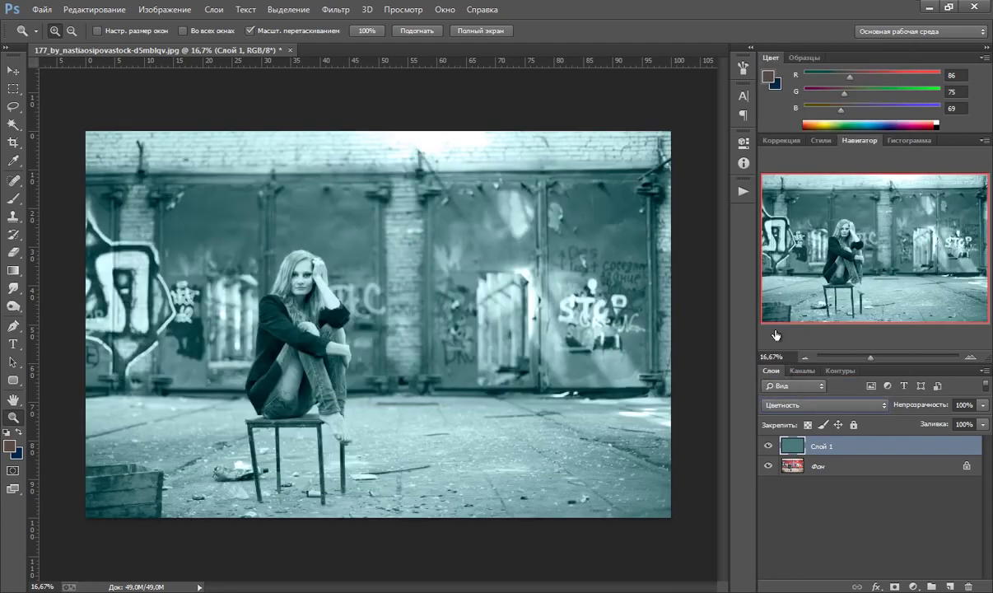
pyautogui.click(982, 405)
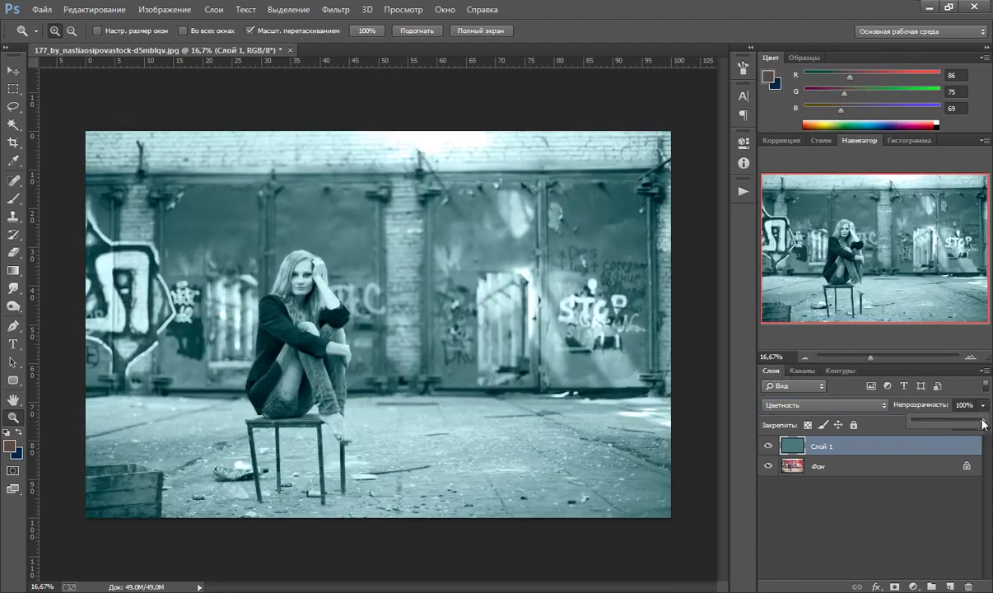
pyautogui.click(938, 420)
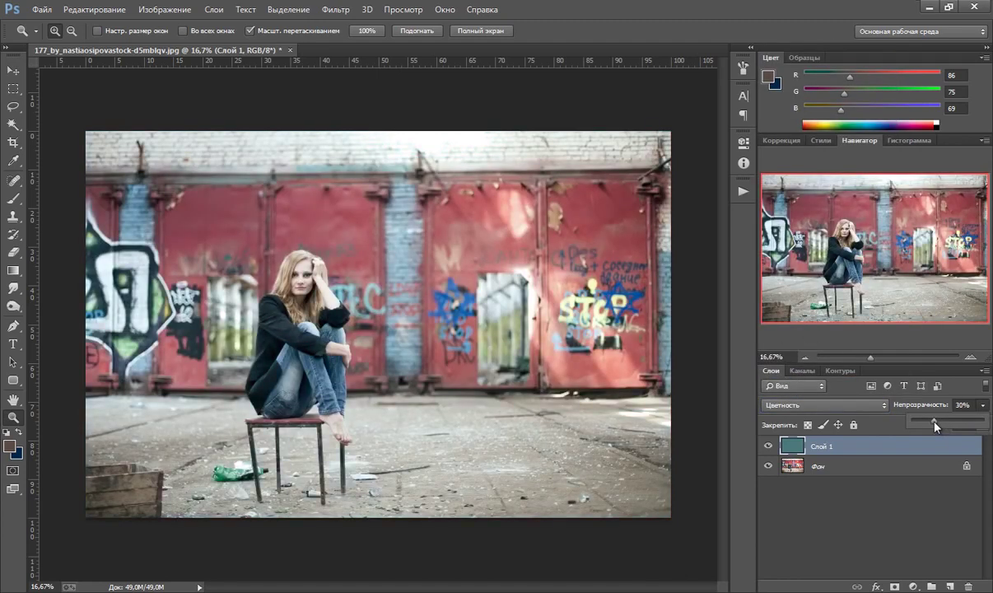
pyautogui.moveTo(936, 425); pyautogui.dragTo(935, 425)
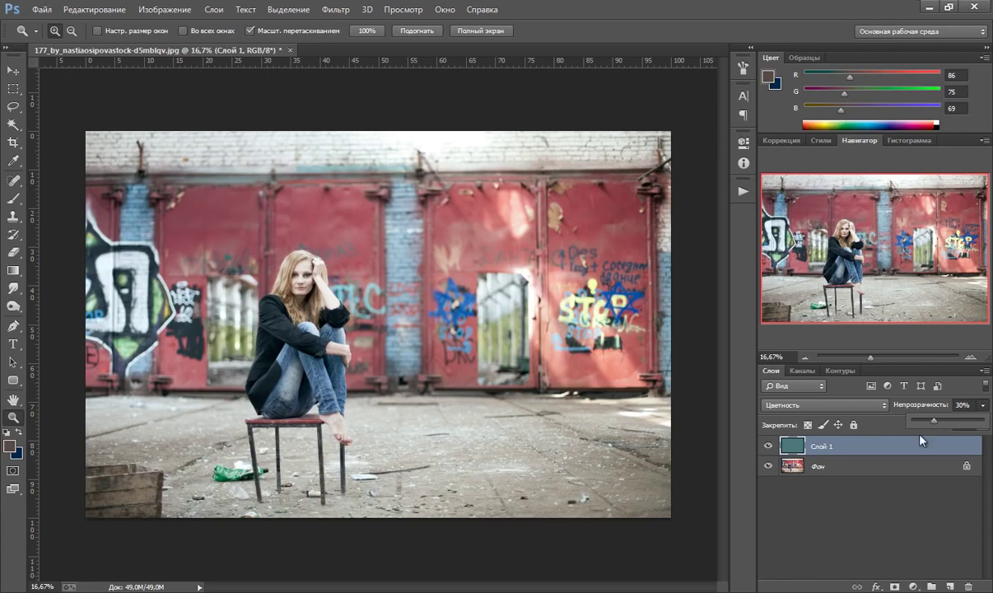
pyautogui.click(770, 448)
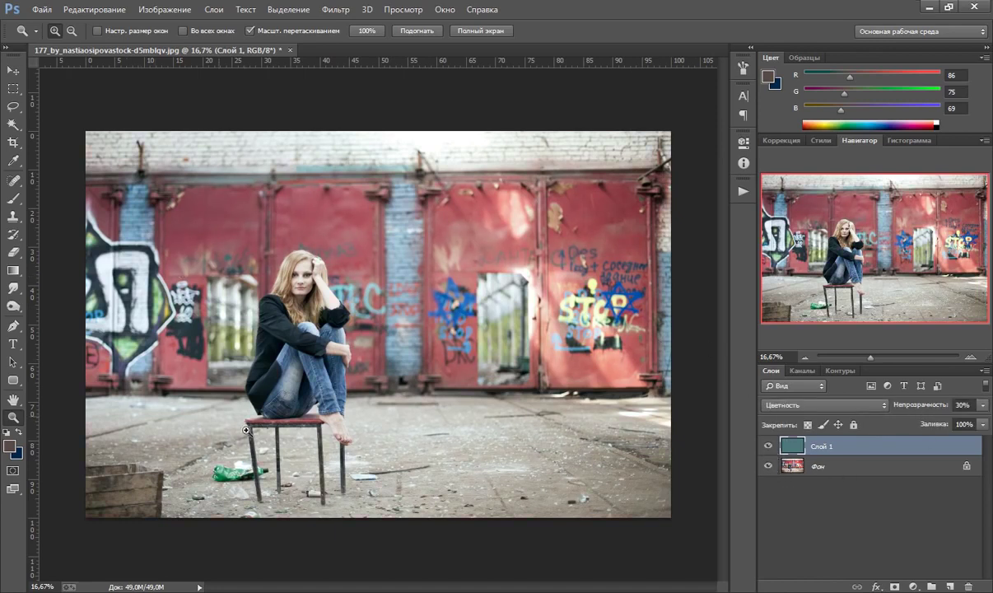
# Add a Hue/Saturation adjustment layer with saturation raised to +21
pyautogui.click(913, 587)
pyautogui.click(886, 423)
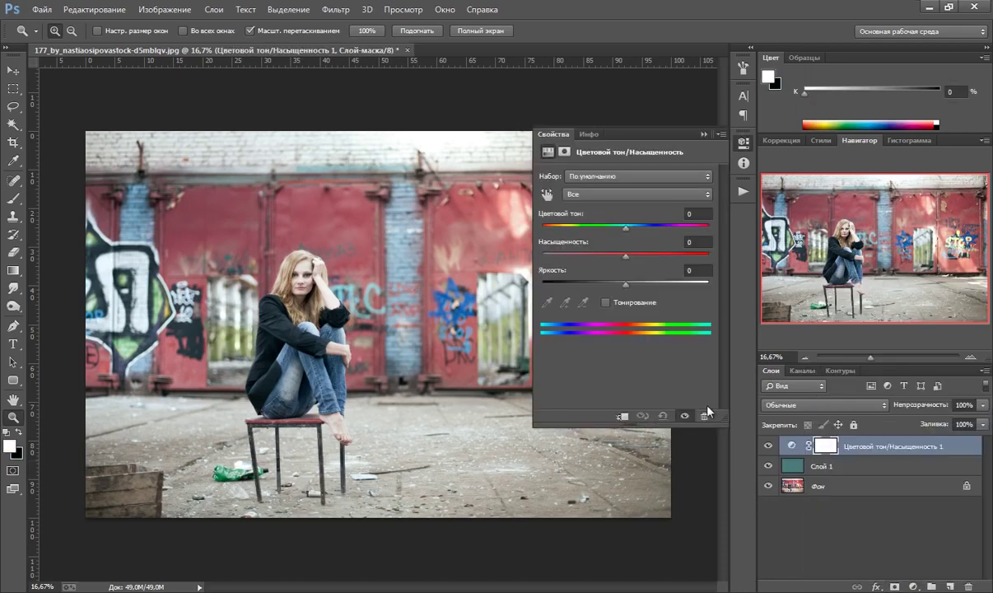
pyautogui.moveTo(625, 256); pyautogui.dragTo(642, 256)
pyautogui.click(704, 133)
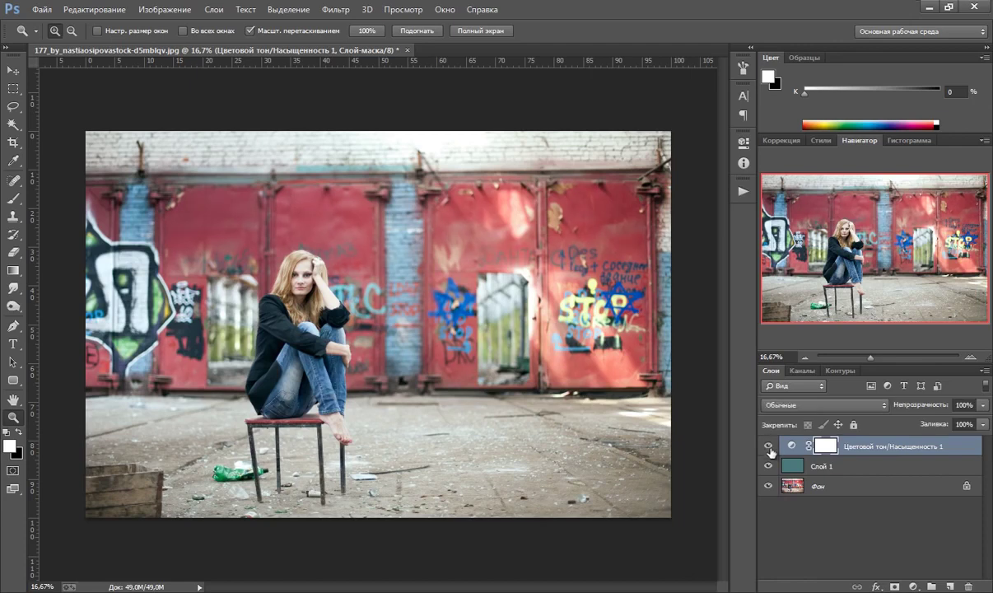
# Lower Слой 1's opacity to 25% and select it together with the Hue/Saturation layer
pyautogui.click(823, 466)
pyautogui.click(983, 404)
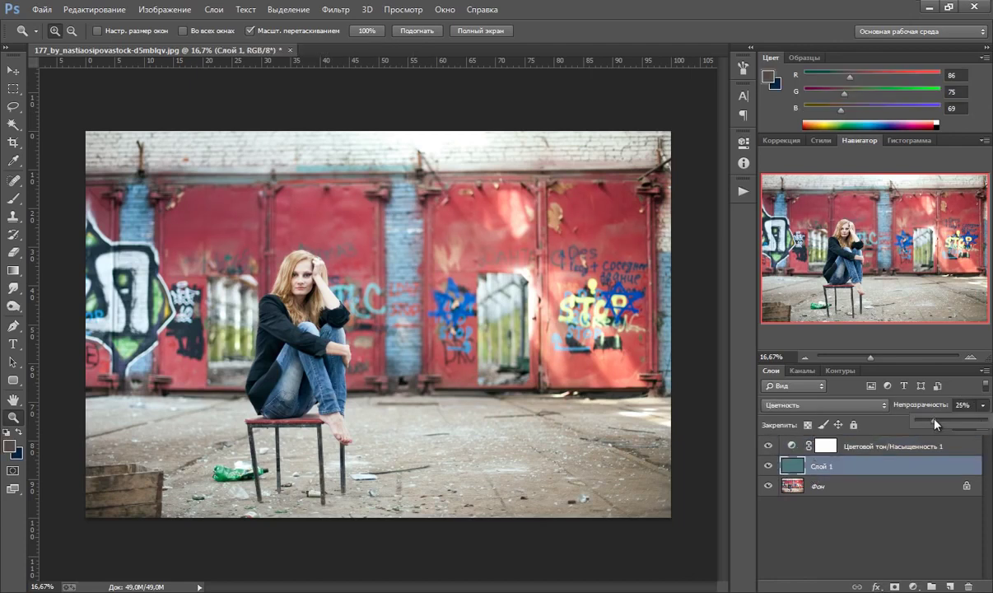
pyautogui.click(853, 445)
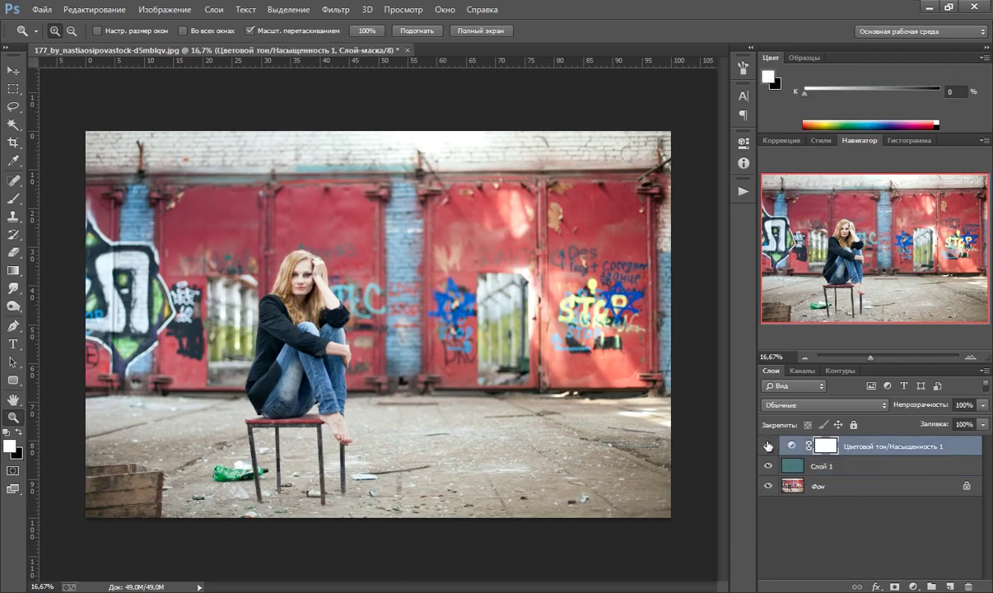
pyautogui.keyDown('shift'); pyautogui.click(855, 467); pyautogui.keyUp('shift')
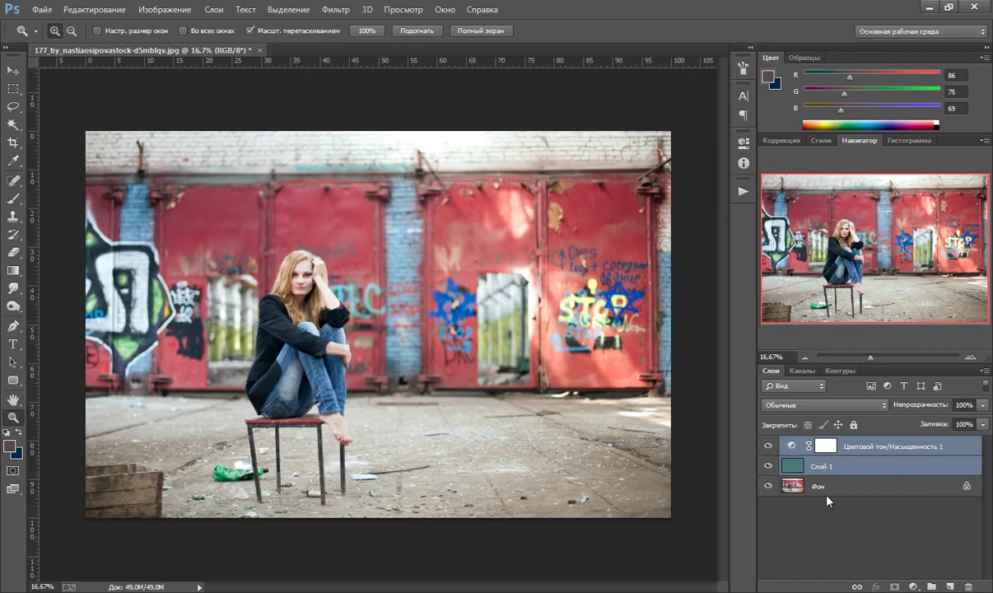
# Group the teal and Hue/Saturation layers into Группа 1 with Ctrl+G, toggling it to compare
pyautogui.hotkey('ctrl', 'g')
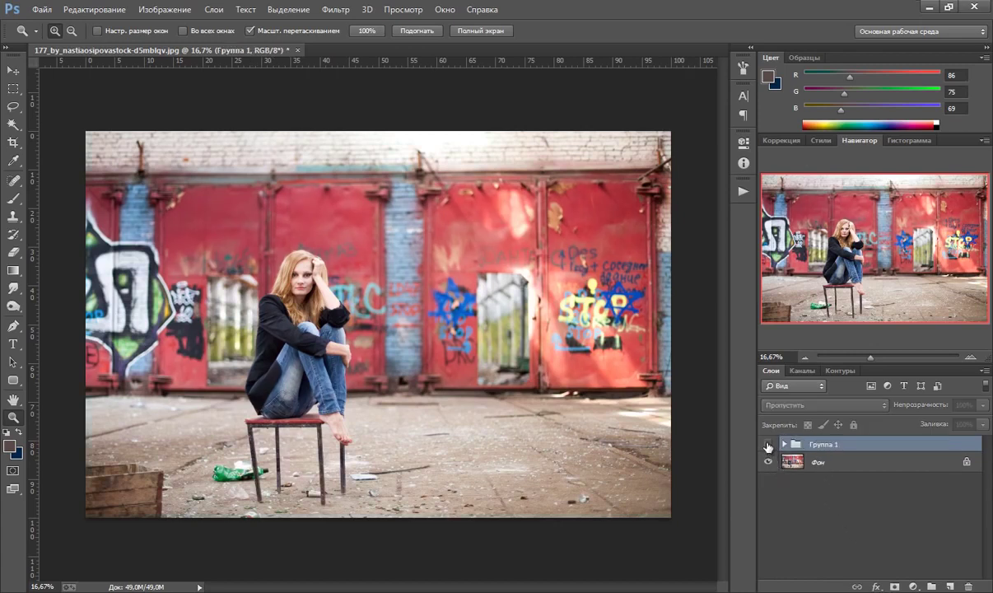
pyautogui.click(768, 444)
pyautogui.click(769, 444)
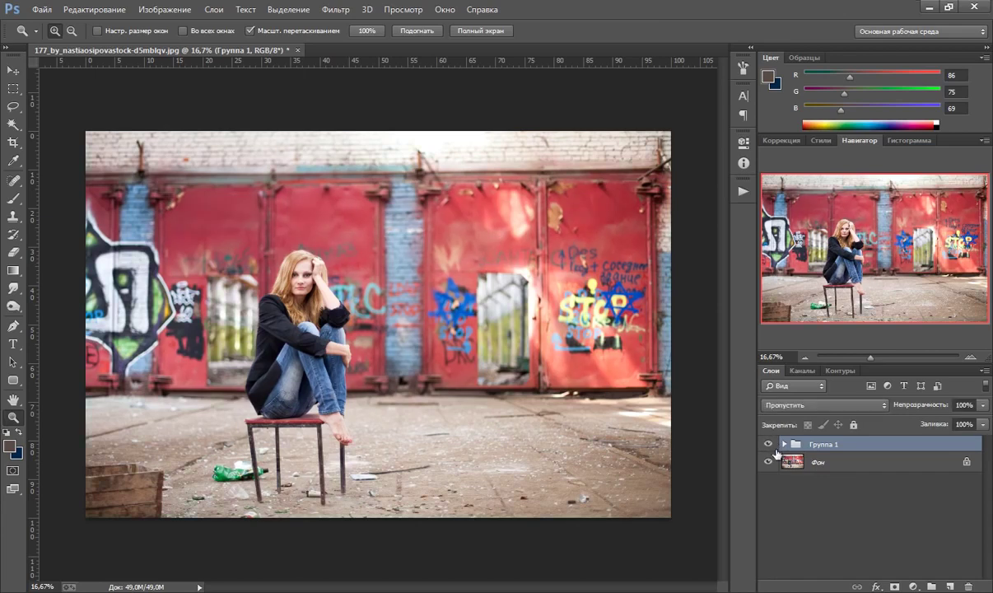